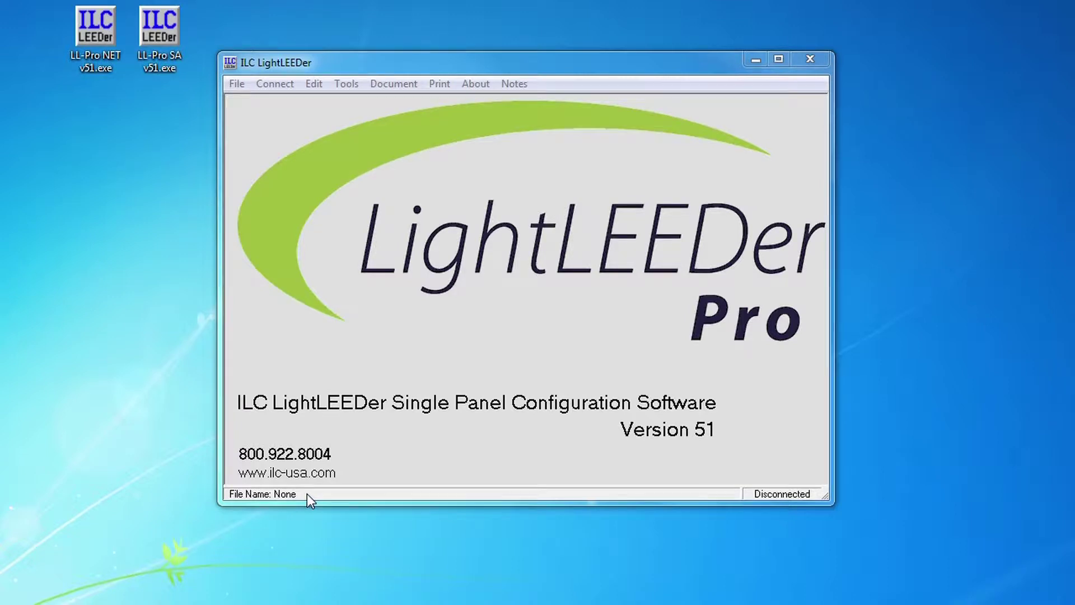
- Use Save As to store the configuration as Demo-1.LL, replacing the wildcard in the file name
click(238, 83)
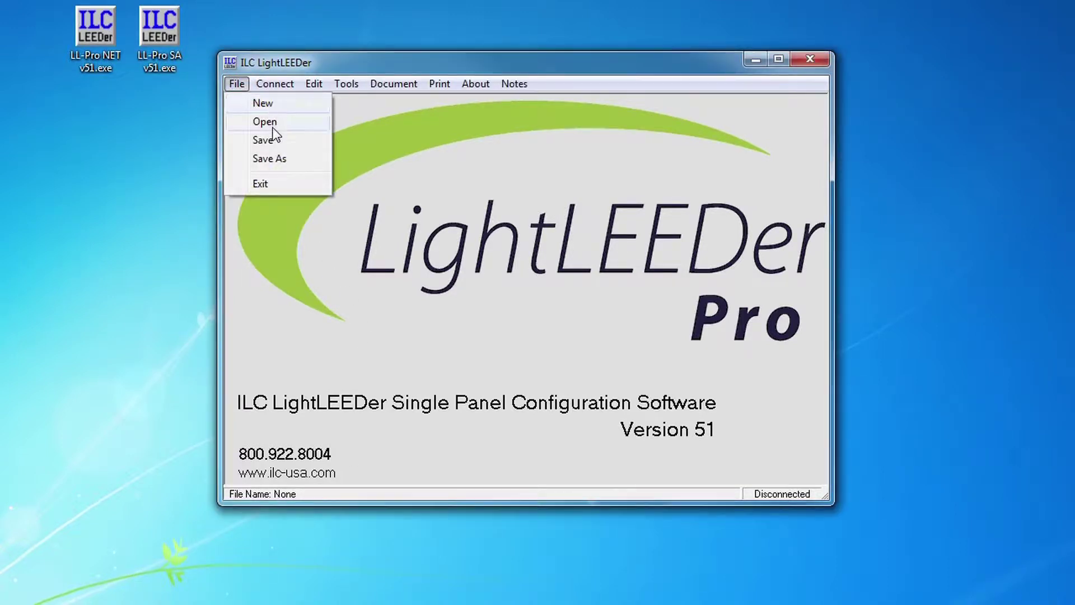
click(302, 160)
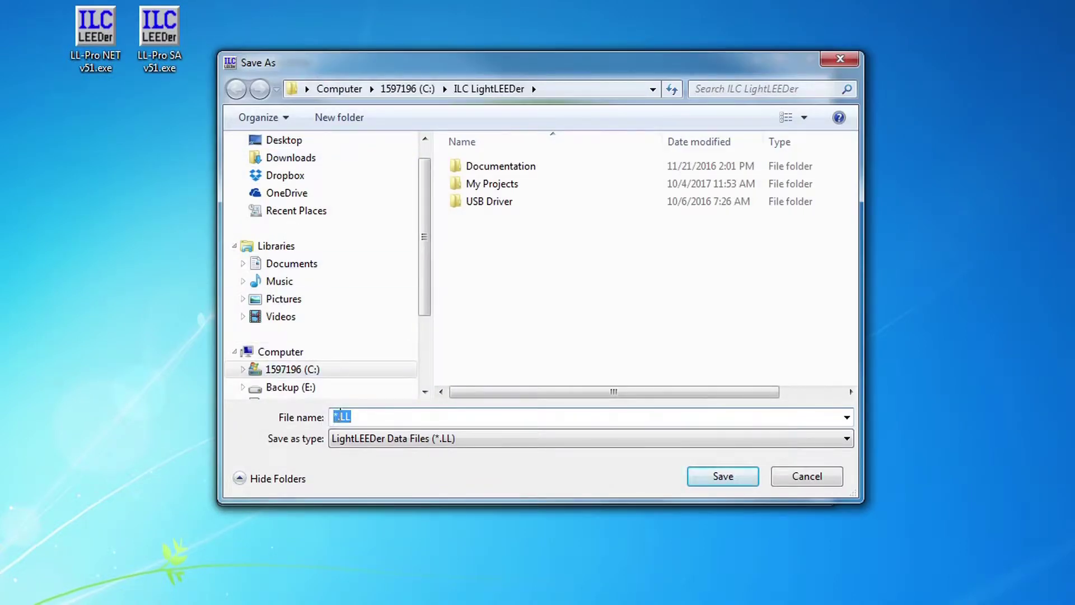
click(336, 415)
drag(333, 415, 339, 416)
text(Demo-1)
click(741, 477)
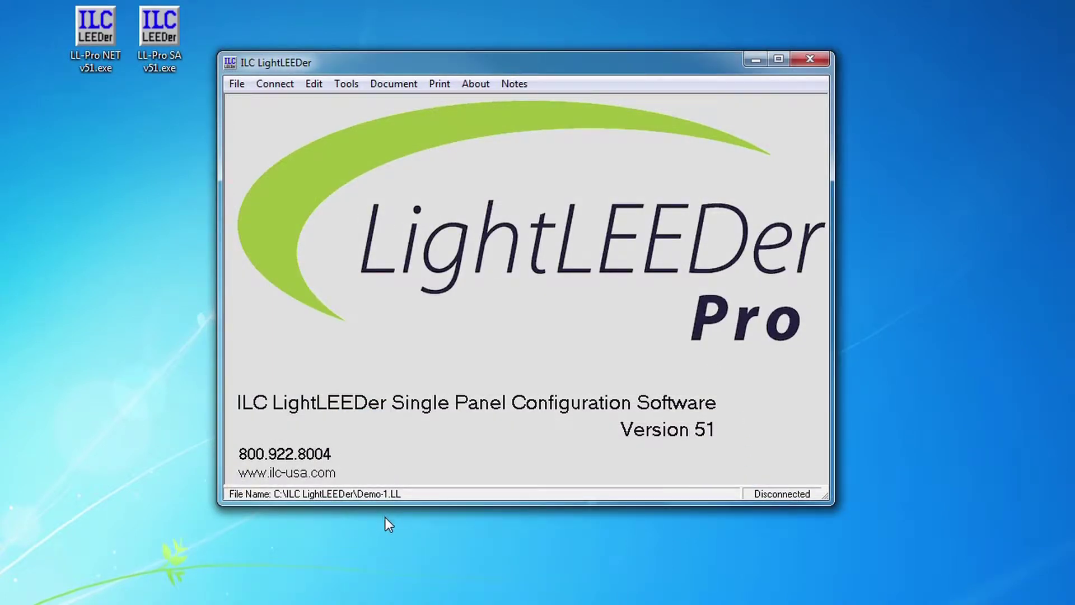
- Connect to LightLEEDer Node 01 over COM3 and sync the panel clock to the current time
click(275, 84)
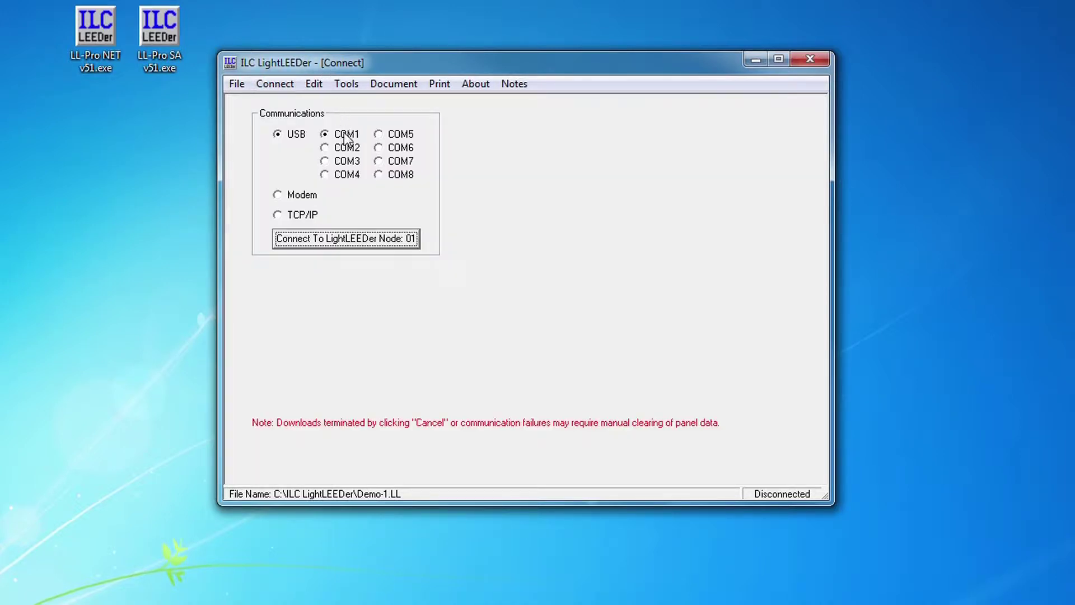
click(324, 160)
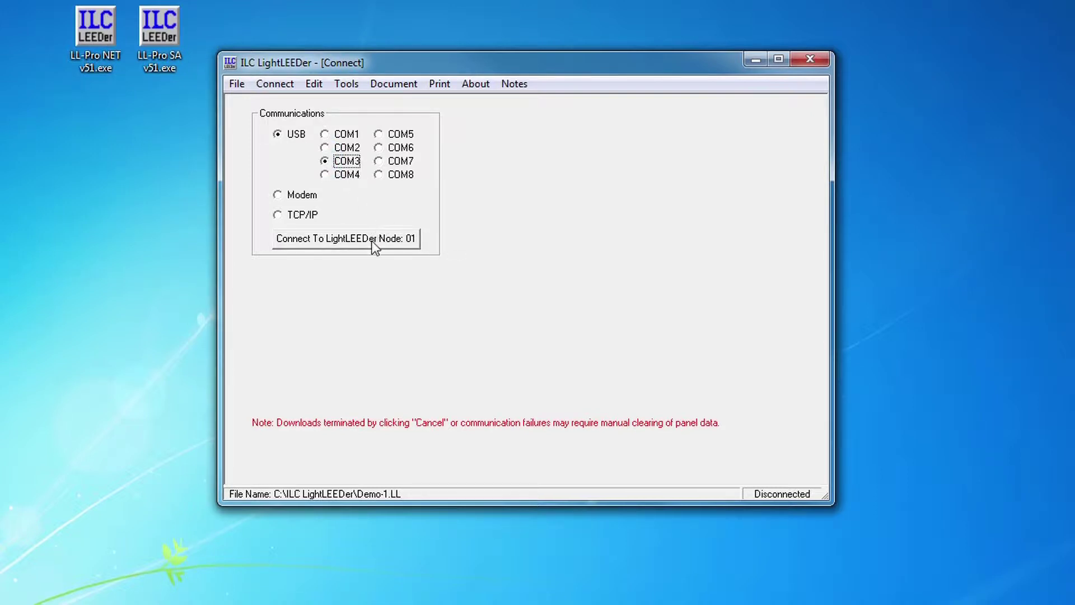
click(352, 240)
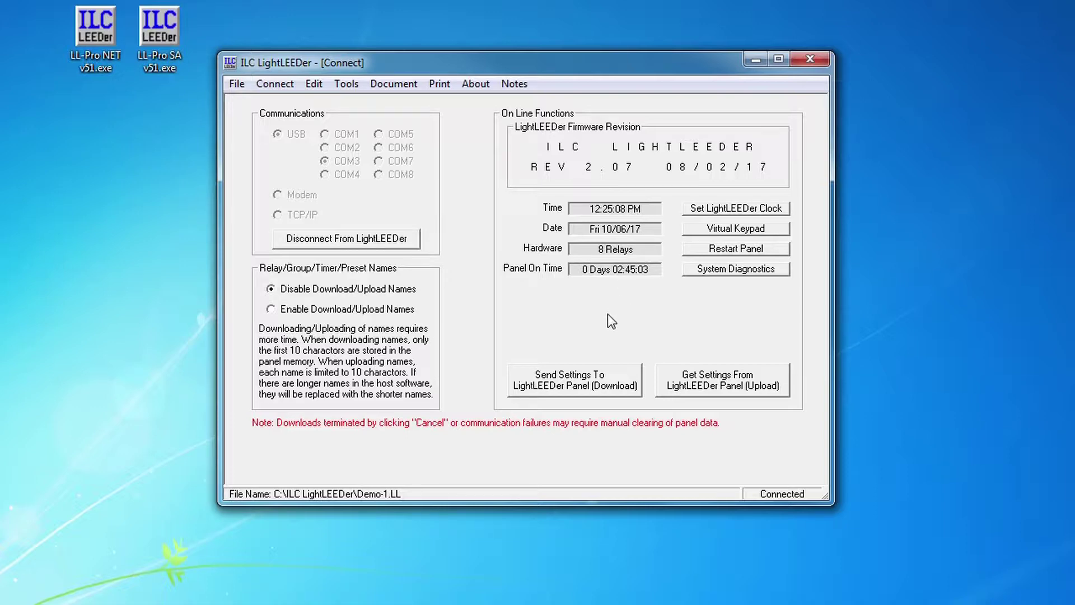
click(733, 208)
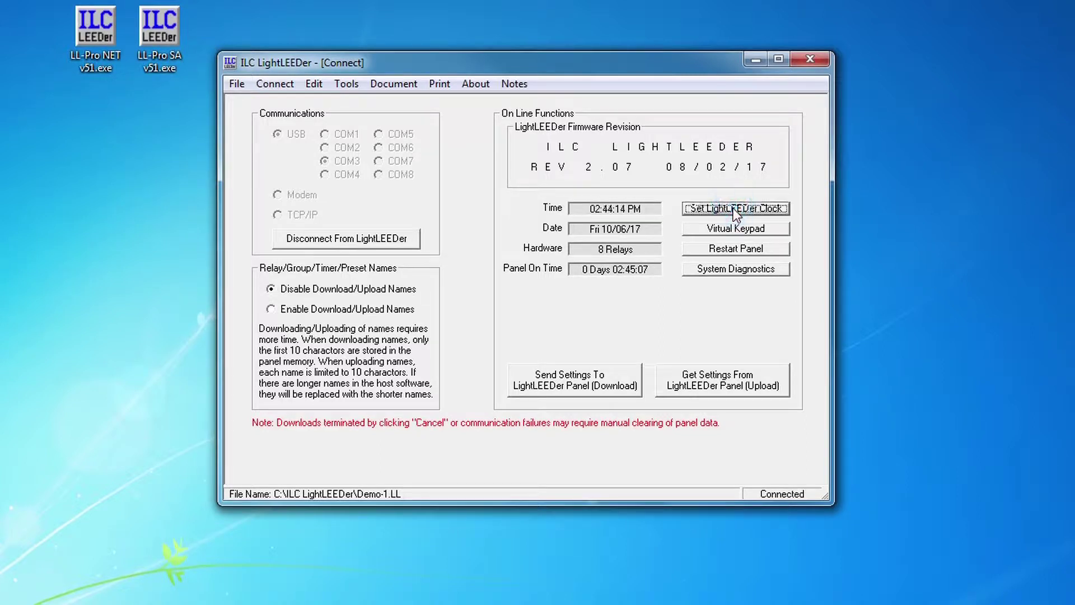
- Request all settings from the LightLEEDer panel (Upload)
click(766, 377)
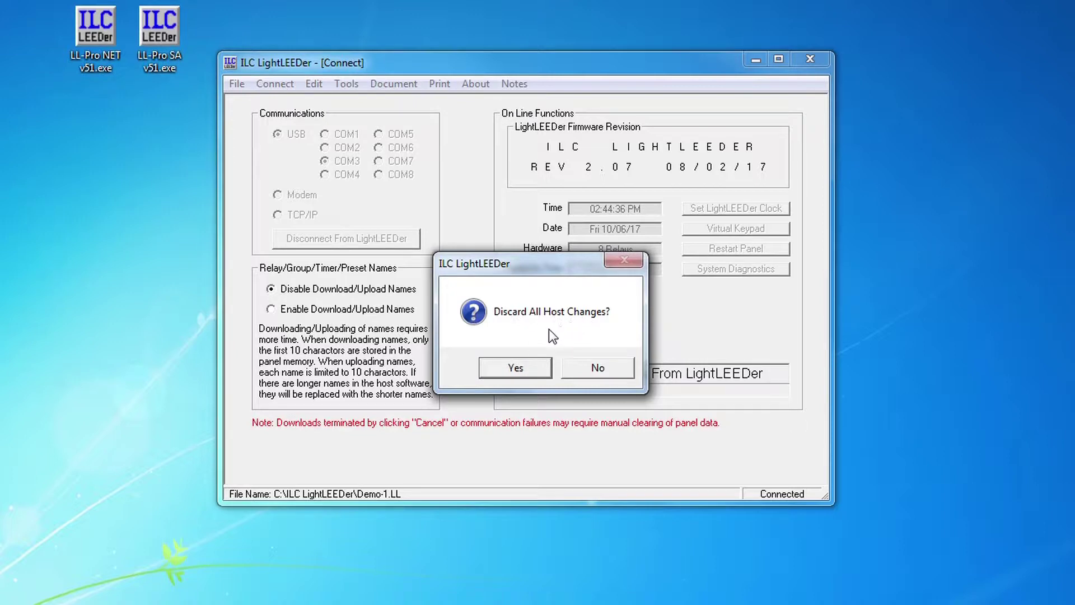
- Discard all host changes and acknowledge the Upload Complete message
click(496, 369)
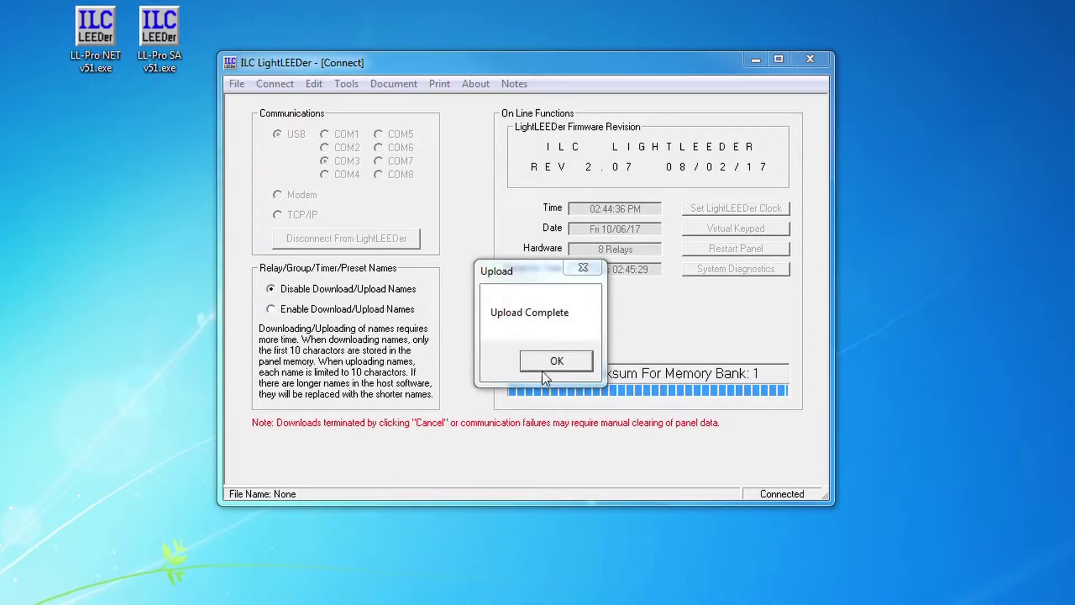
click(543, 361)
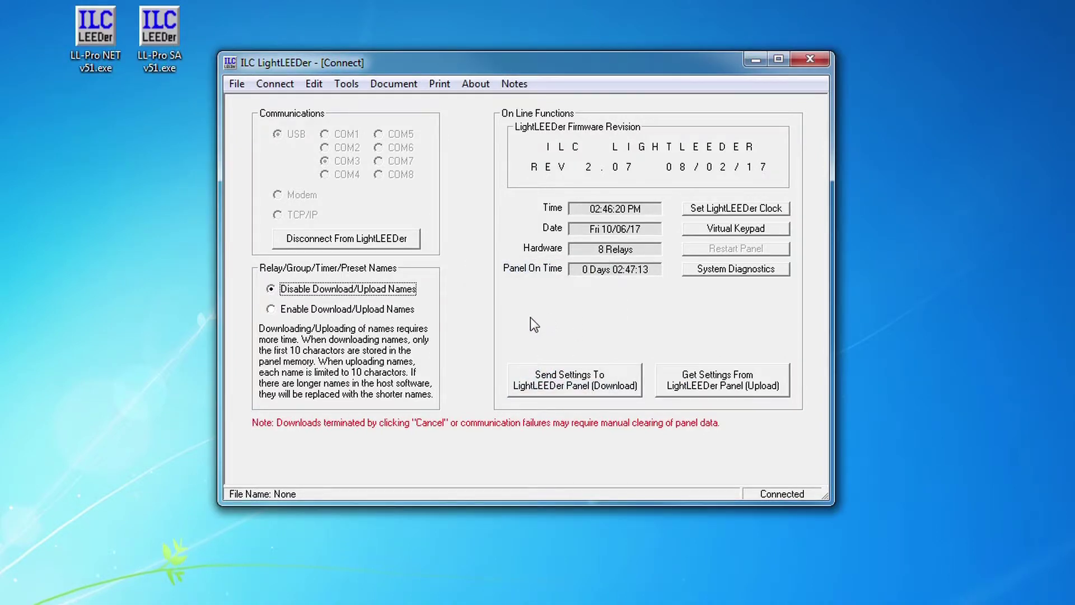
- Open Edit > Switch Inputs > Configure Inputs and view input 2 of LightSync device 02
click(313, 84)
mouse_move(340, 125)
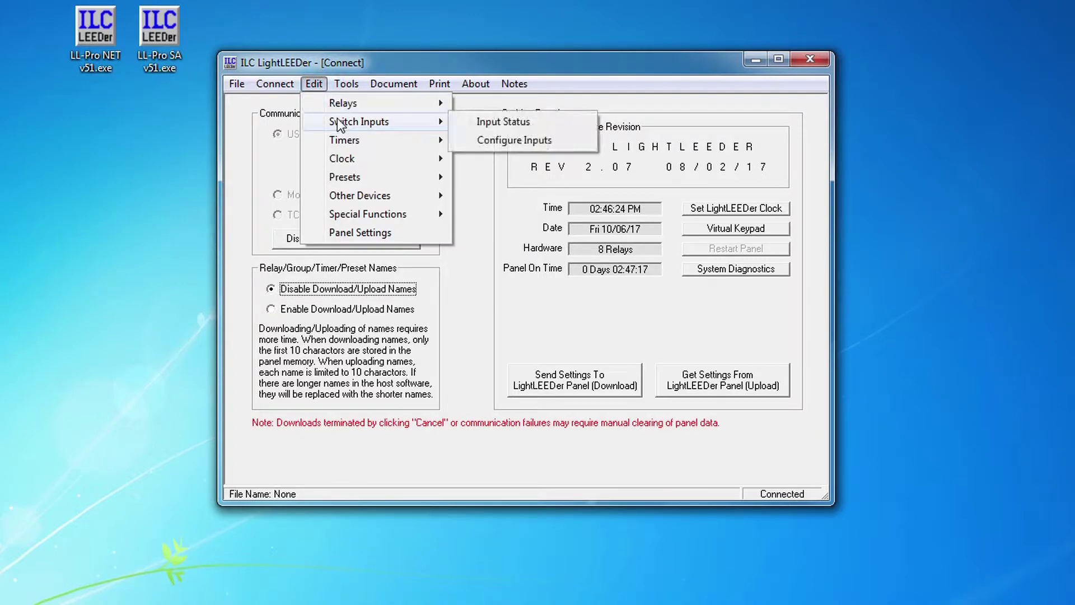
click(565, 140)
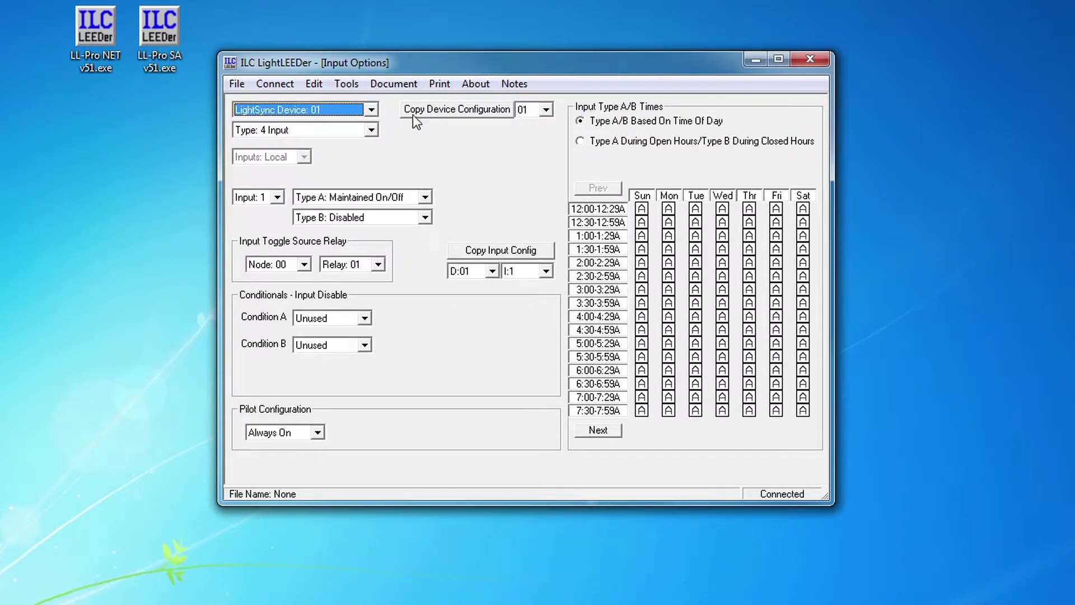
click(372, 109)
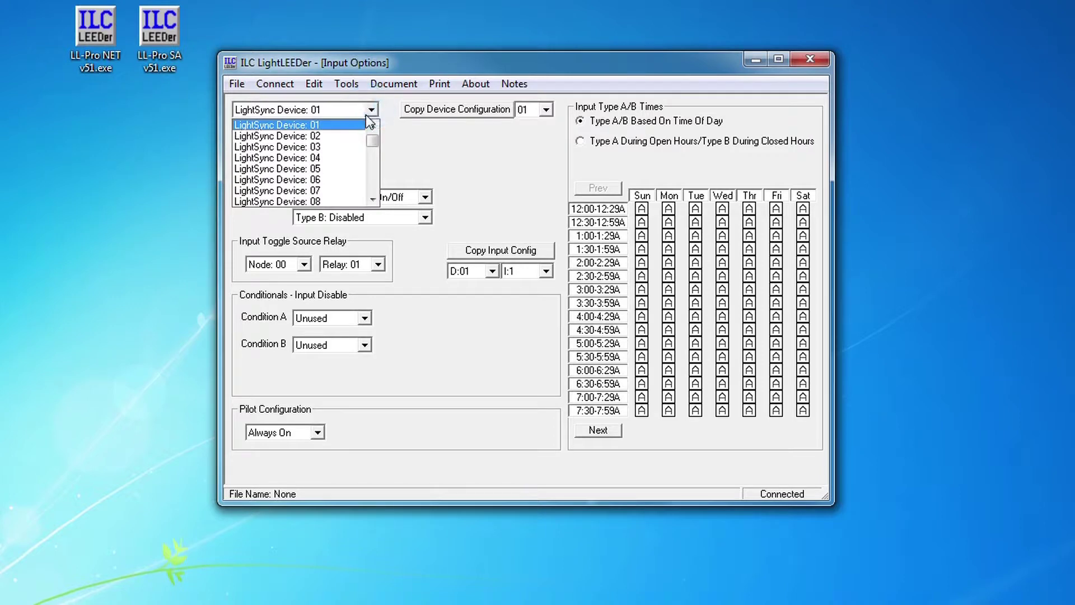
click(335, 135)
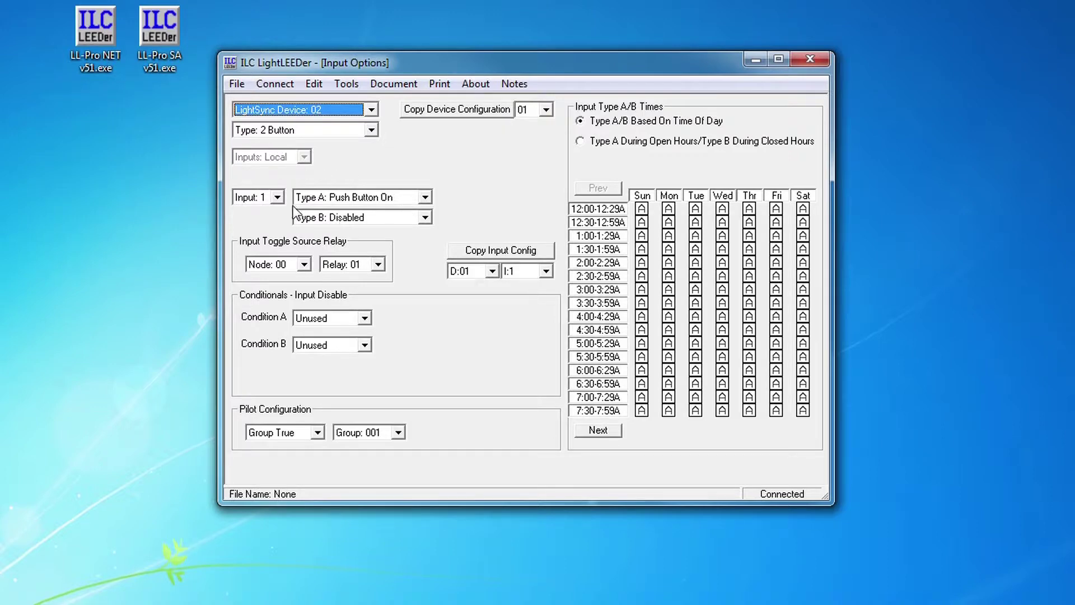
click(277, 197)
click(266, 222)
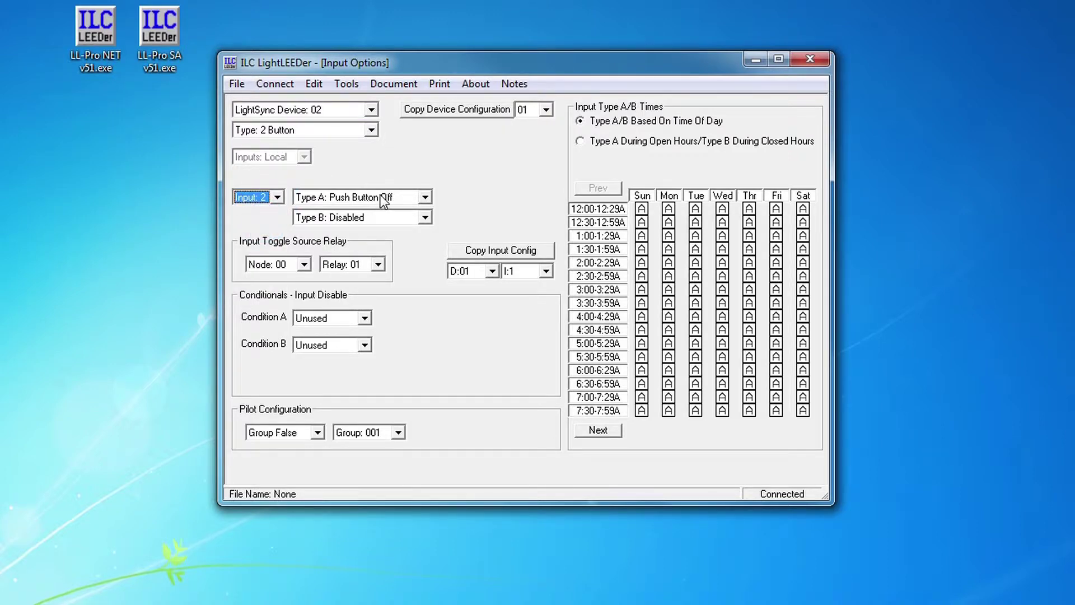
- Review LightSync device 03, stepping forward and back through its inputs
click(372, 111)
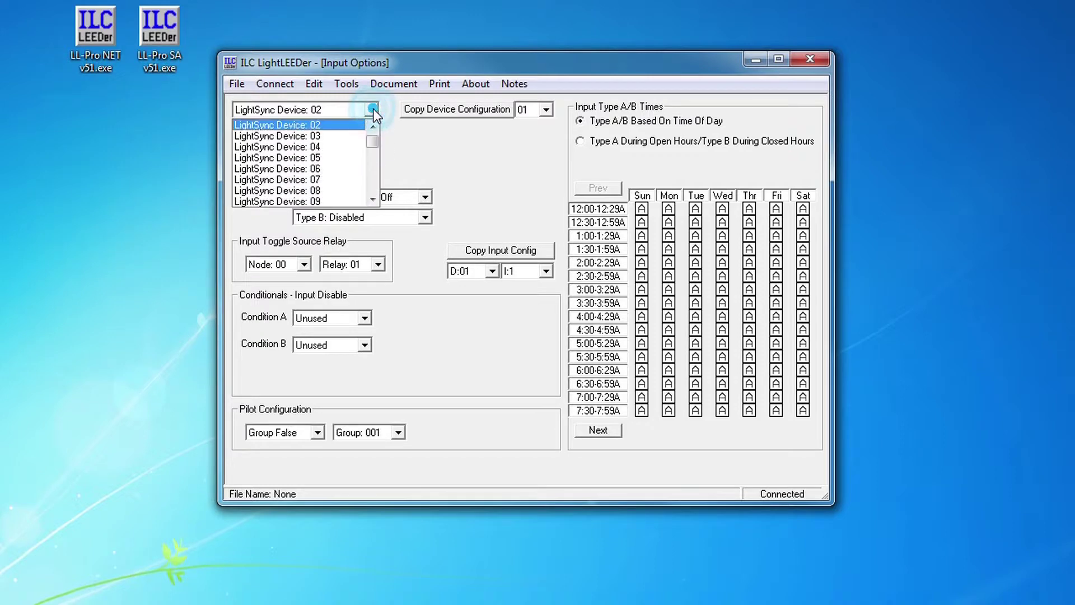
click(332, 136)
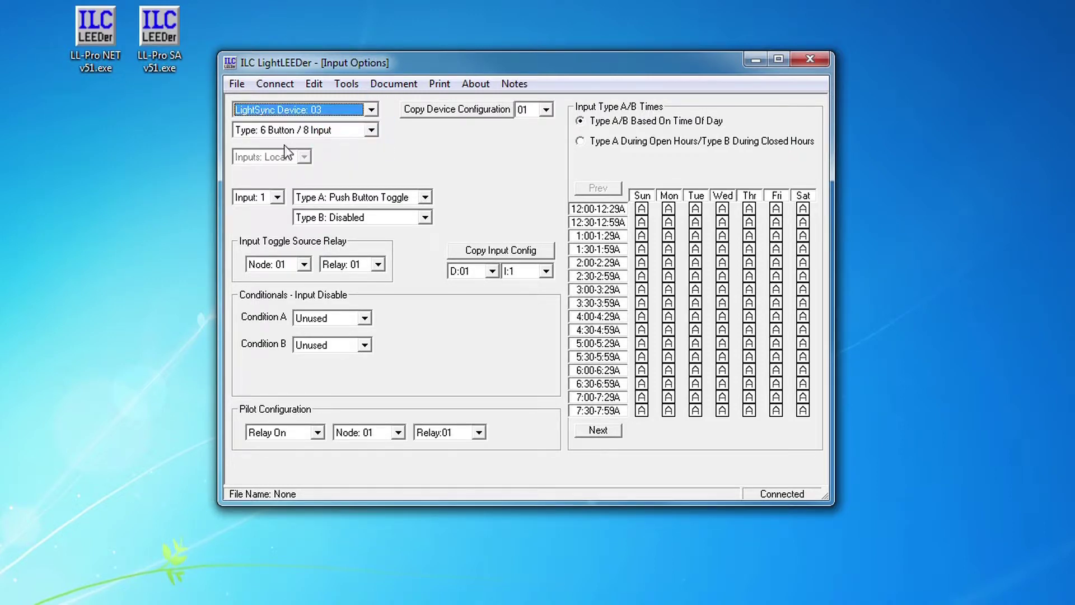
click(279, 199)
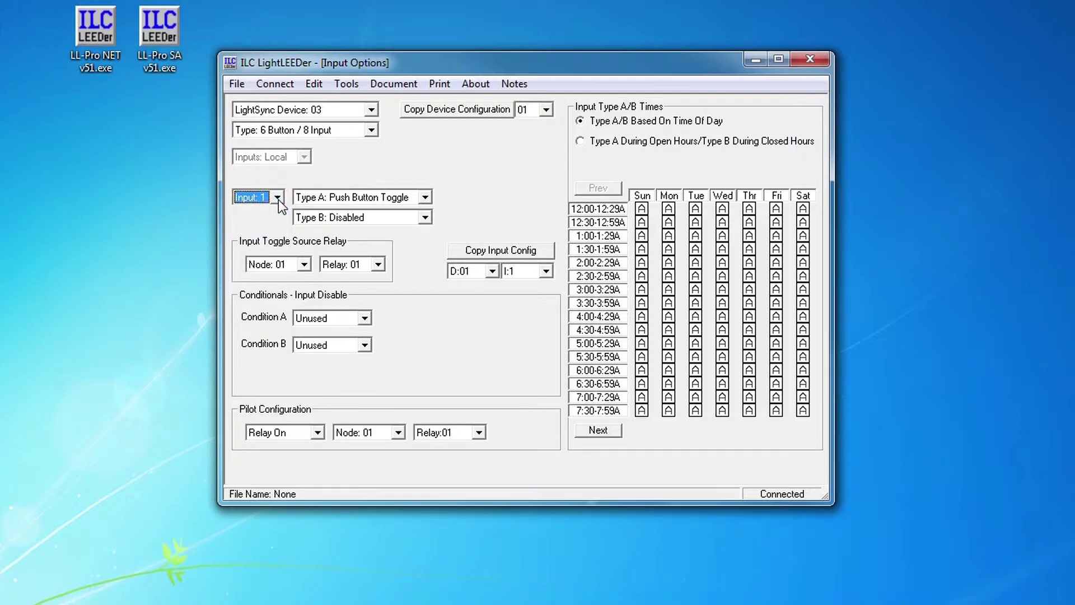
key(Down)
key(Down)
key(Up)
key(Up)
key(Up)
click(372, 110)
- Set LightSync device 04's type to Photocell (30 Sec Filter)
click(341, 136)
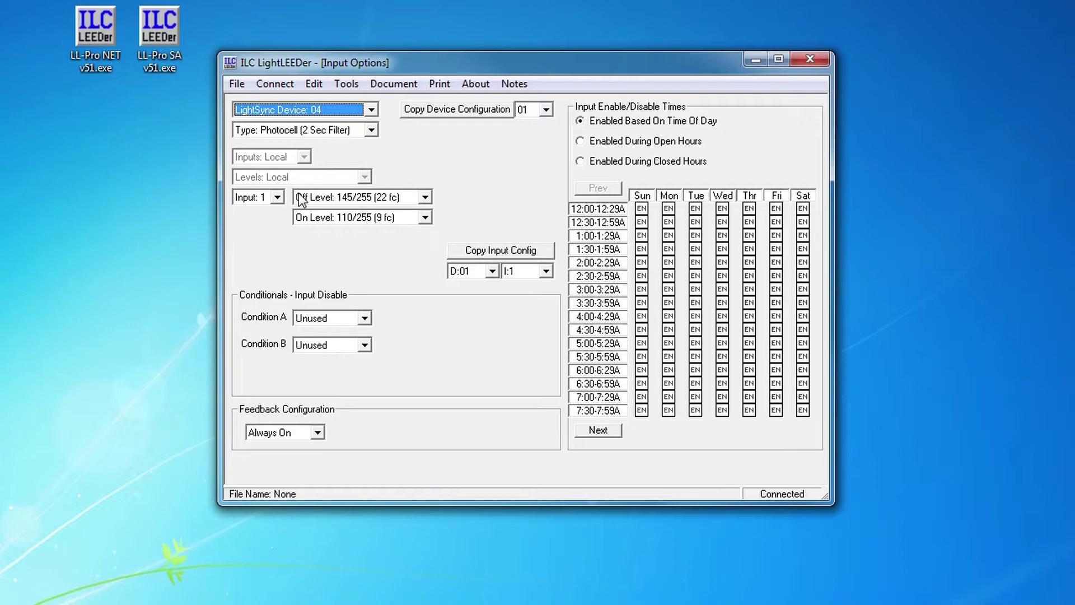
click(371, 131)
scroll(371, 130, up, 1)
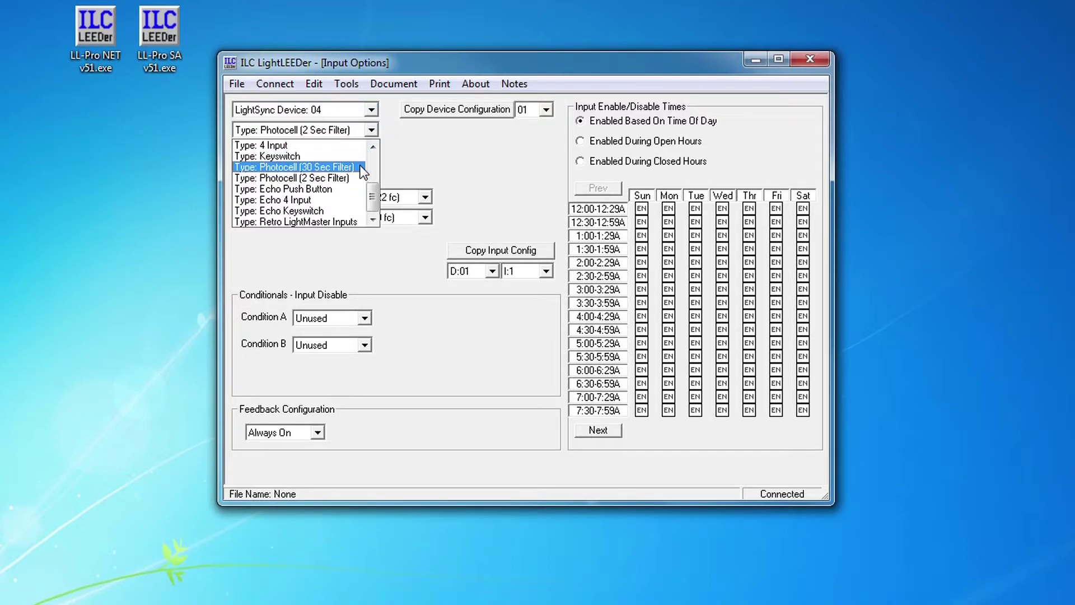
click(303, 167)
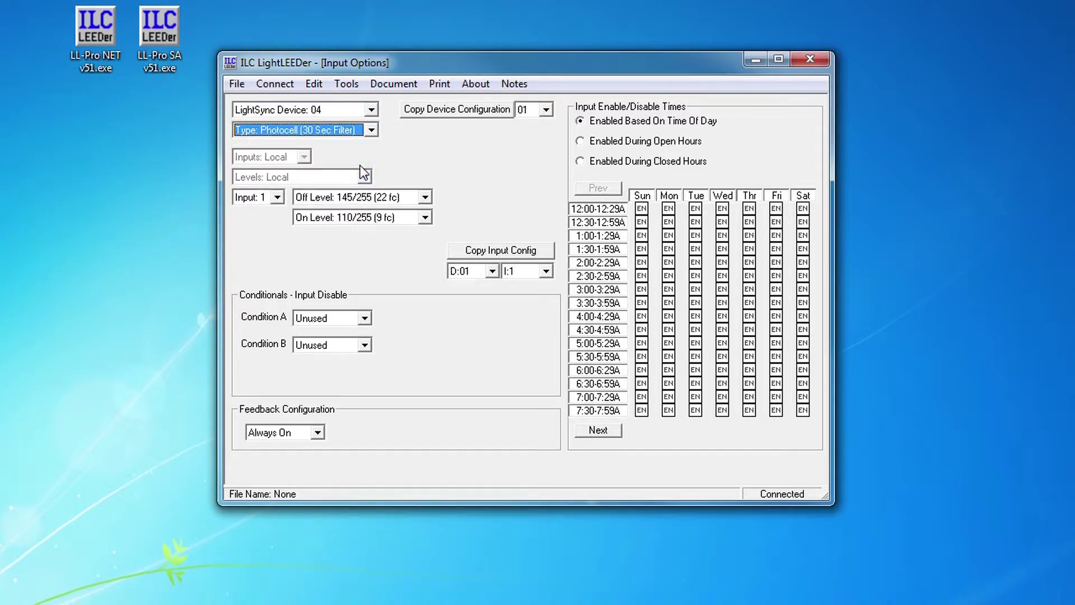
click(238, 84)
click(238, 84)
- Overwrite Demo-1.LL with the updated configuration and go back to the panel connection page
click(238, 84)
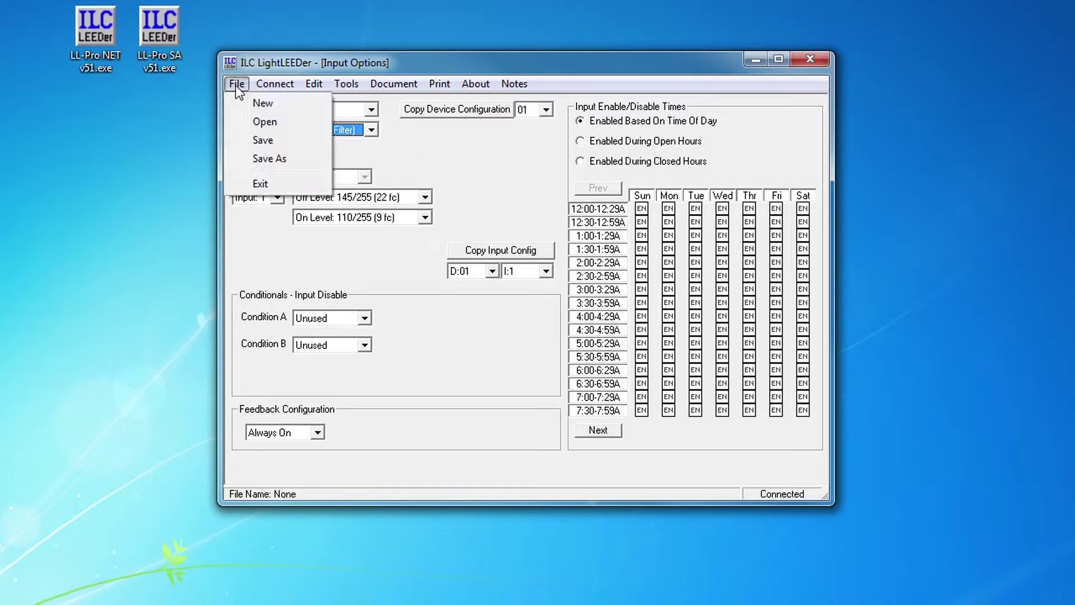
click(270, 140)
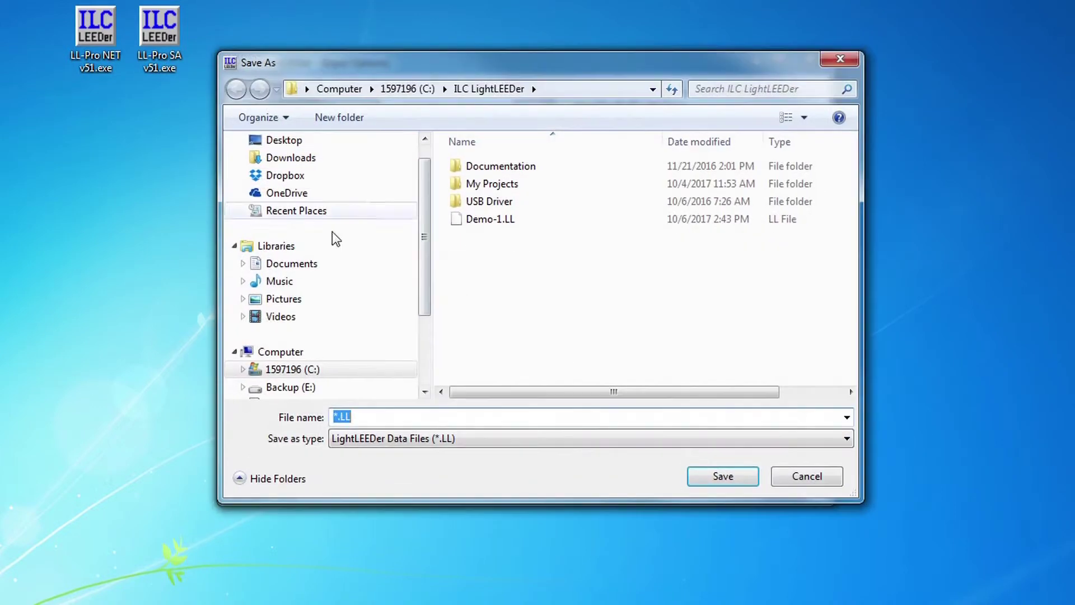
click(479, 219)
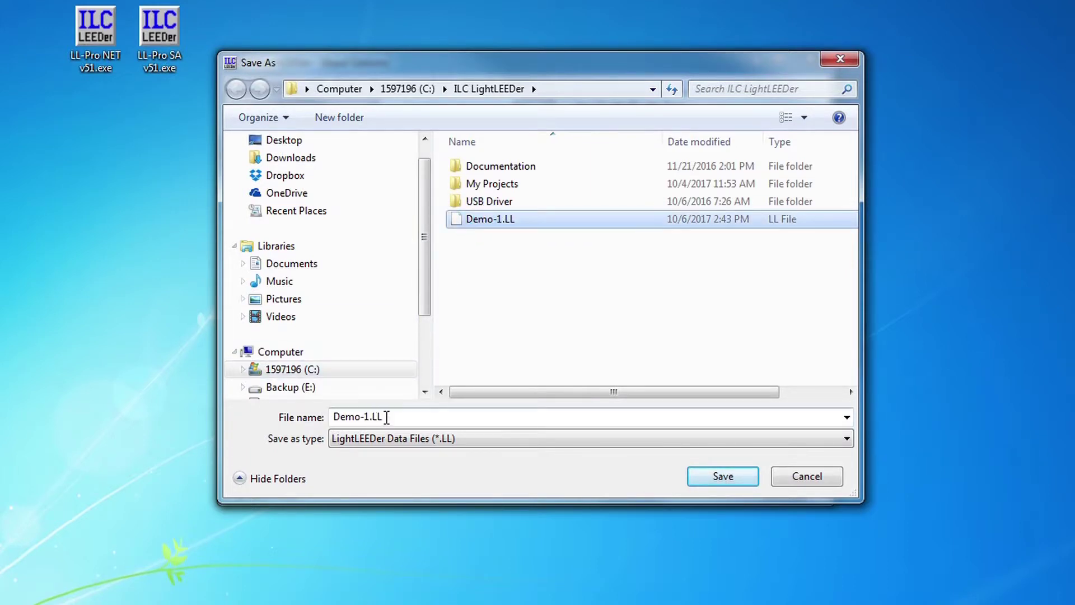
click(745, 475)
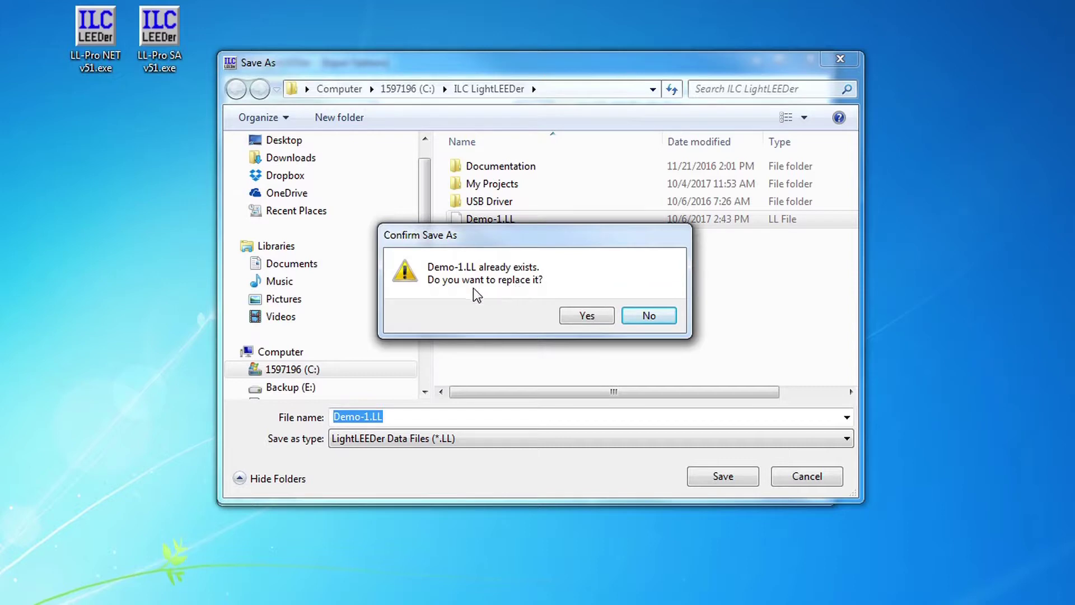
click(604, 318)
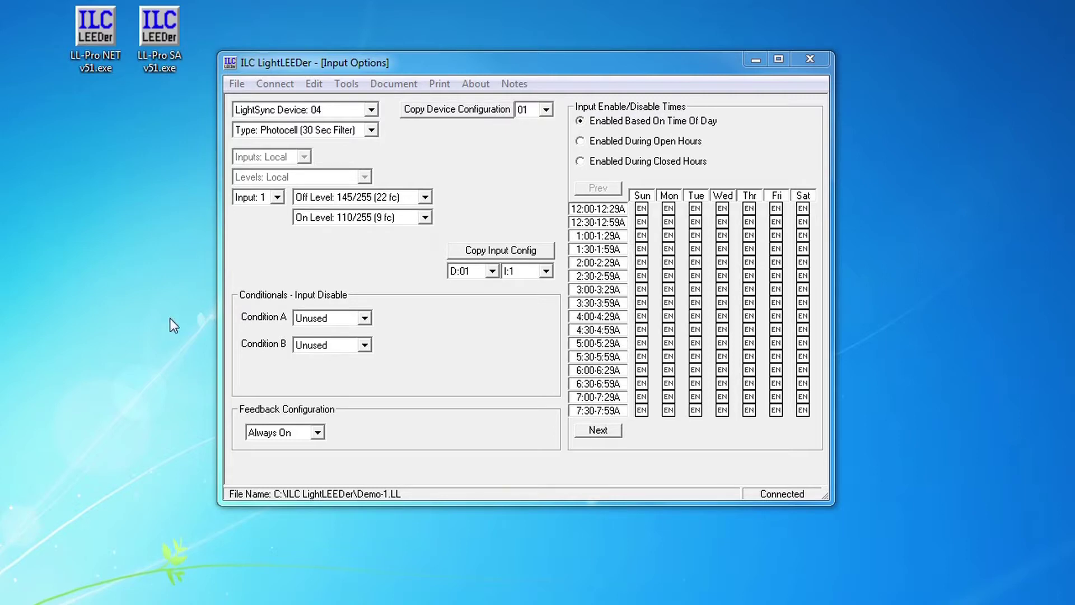
click(274, 82)
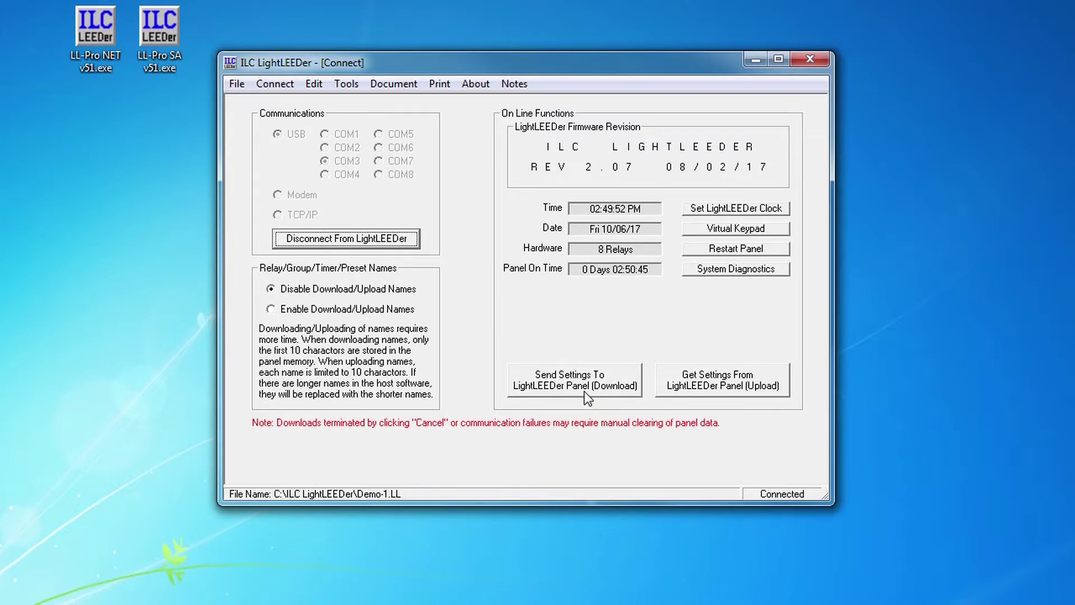
- Start the Send Settings To LightLEEDer Panel (Download) transfer
click(620, 372)
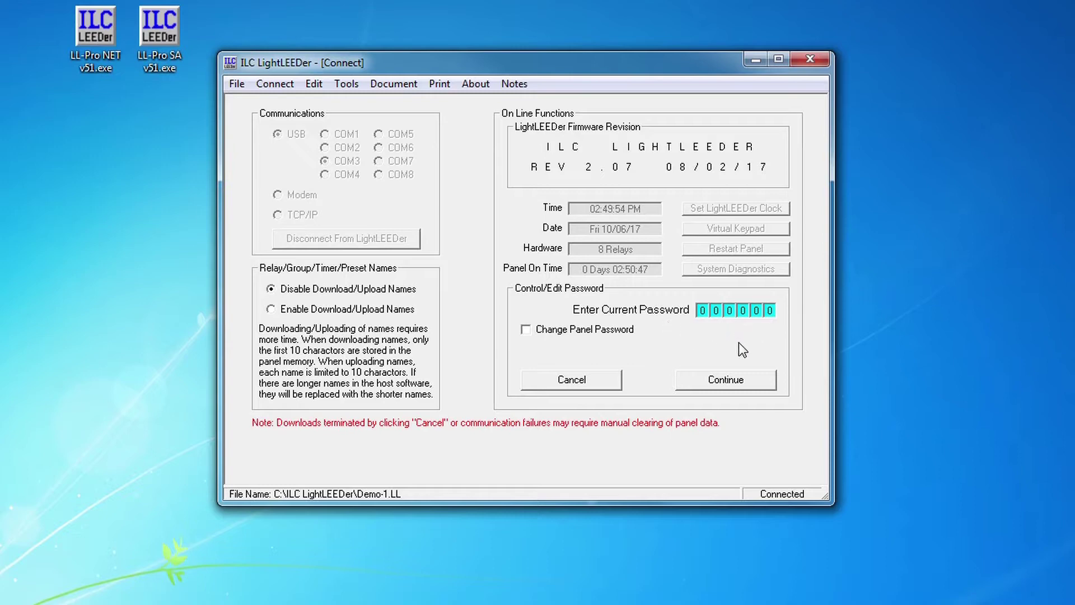
- Continue past the Control/Edit Password prompt to start the download to the panel
click(690, 380)
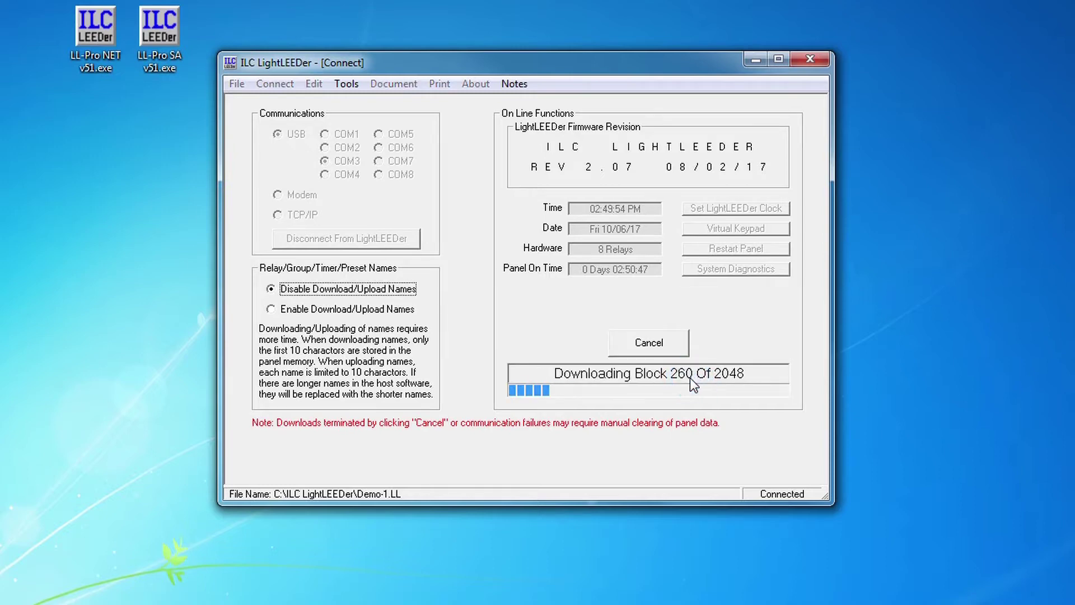